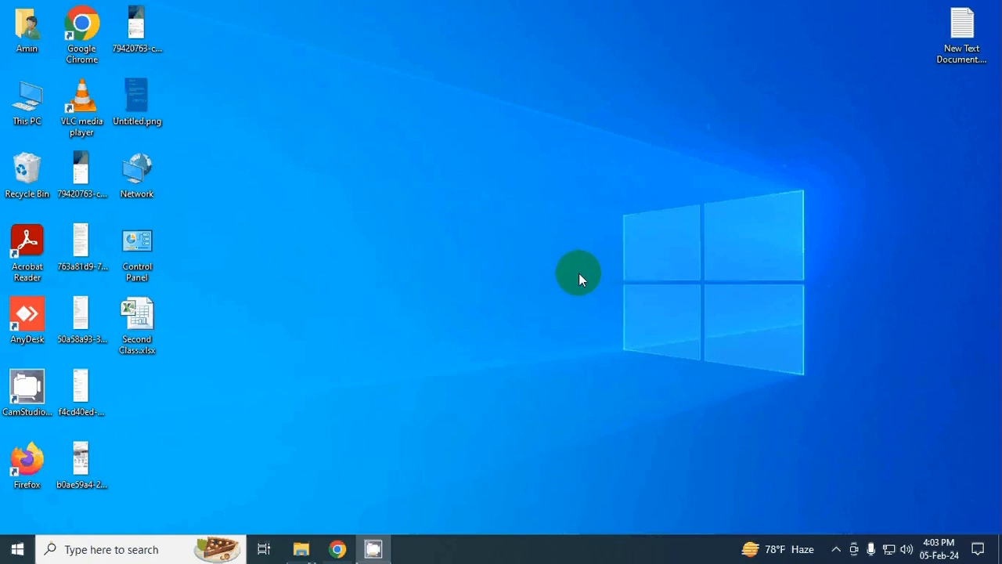
Step: Create a new Microsoft Excel Worksheet on the desktop, keeping its default name, and open it maximized without the activation wizard
right_click(447, 197)
mouse_move(571, 348)
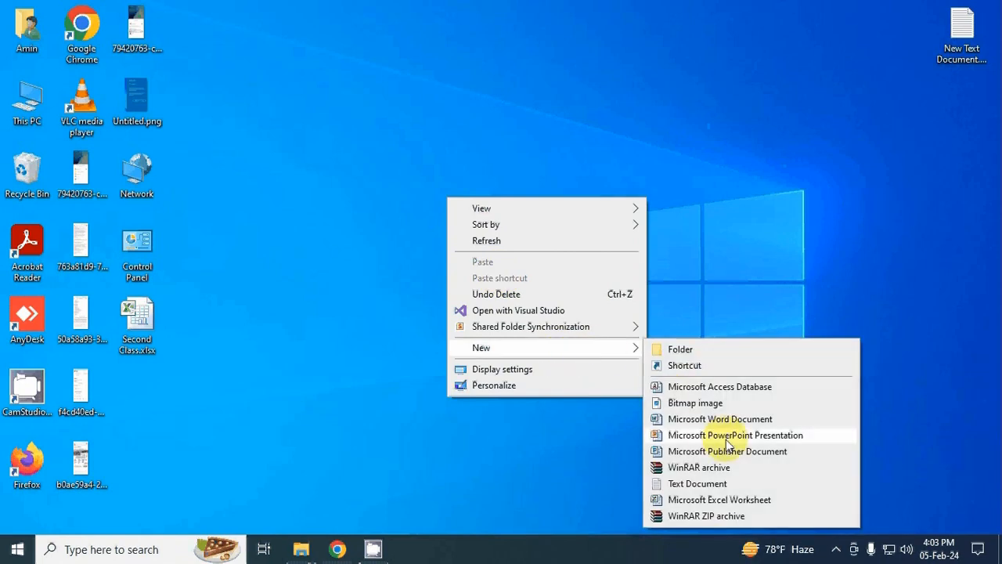
click(719, 499)
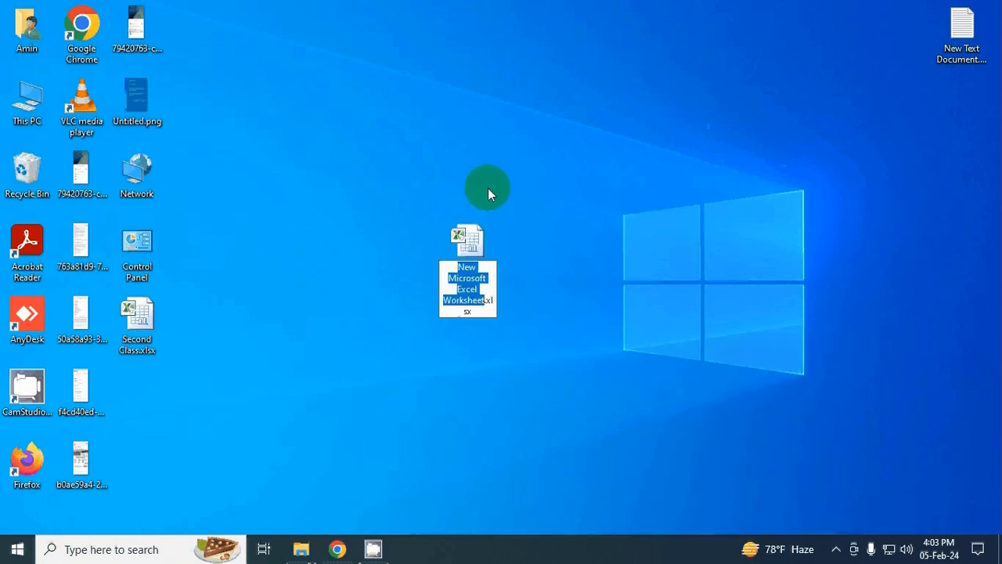
key(Return)
key(Return)
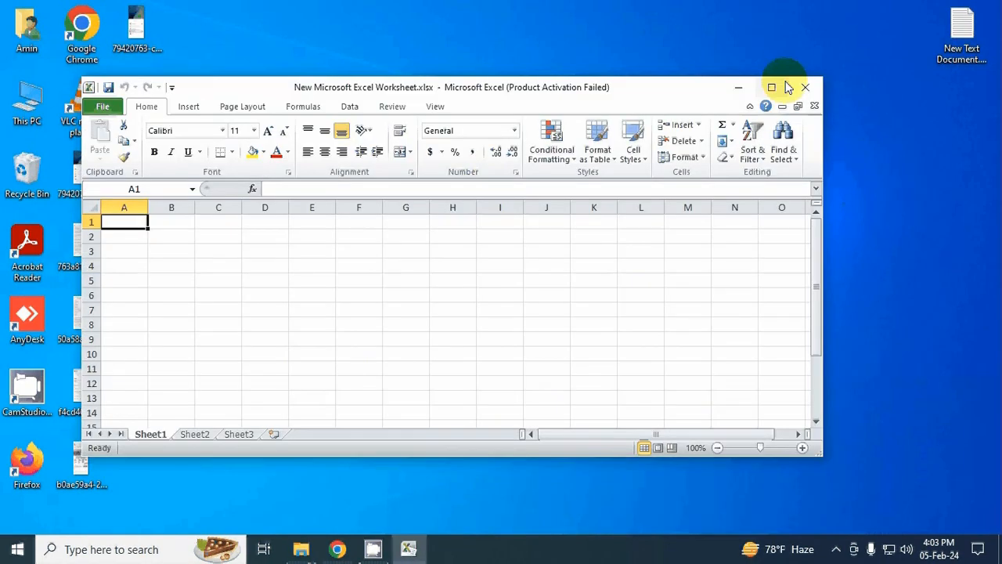
click(772, 86)
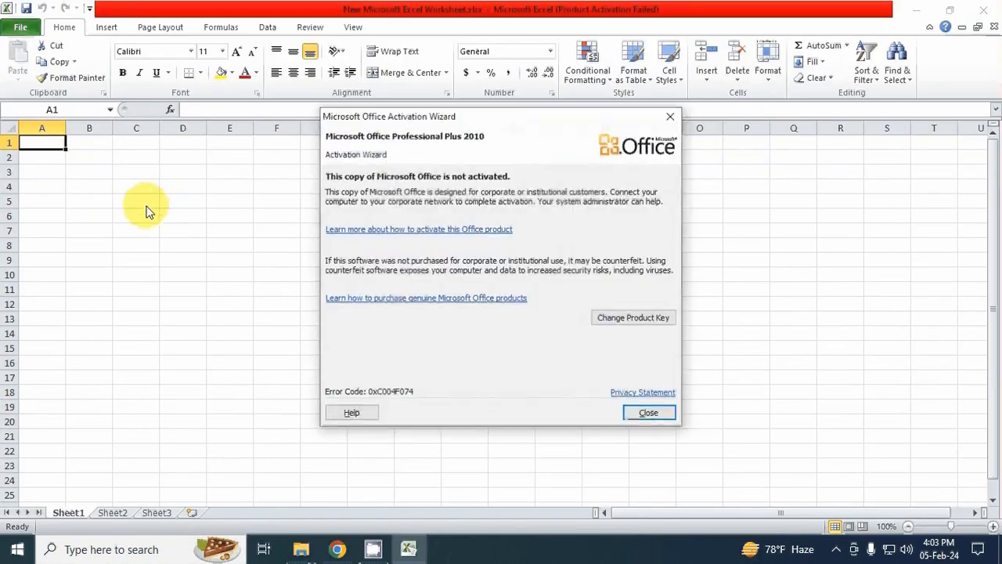
click(648, 413)
Step: Enter the header "First Name" in cell C5
click(150, 205)
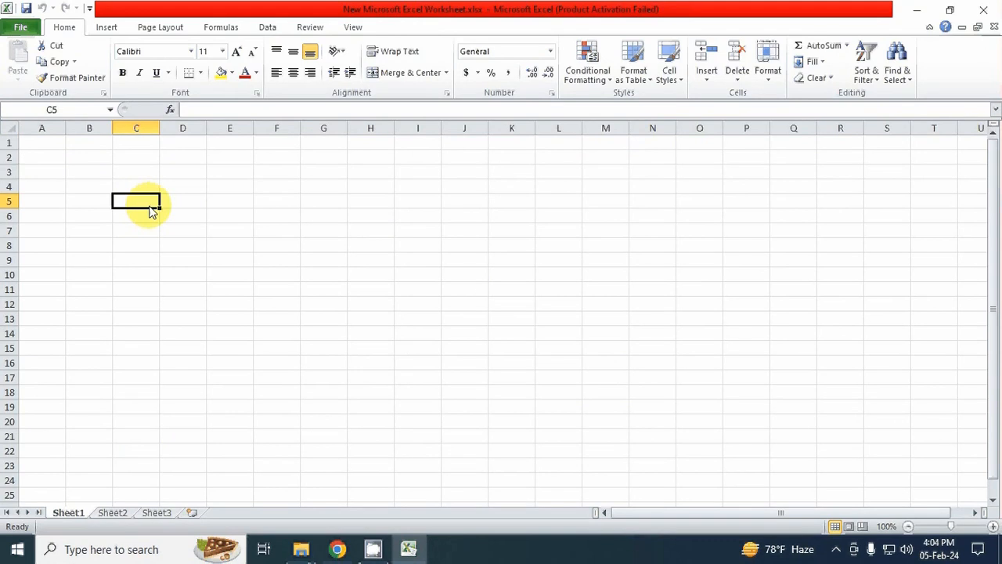
text(First)
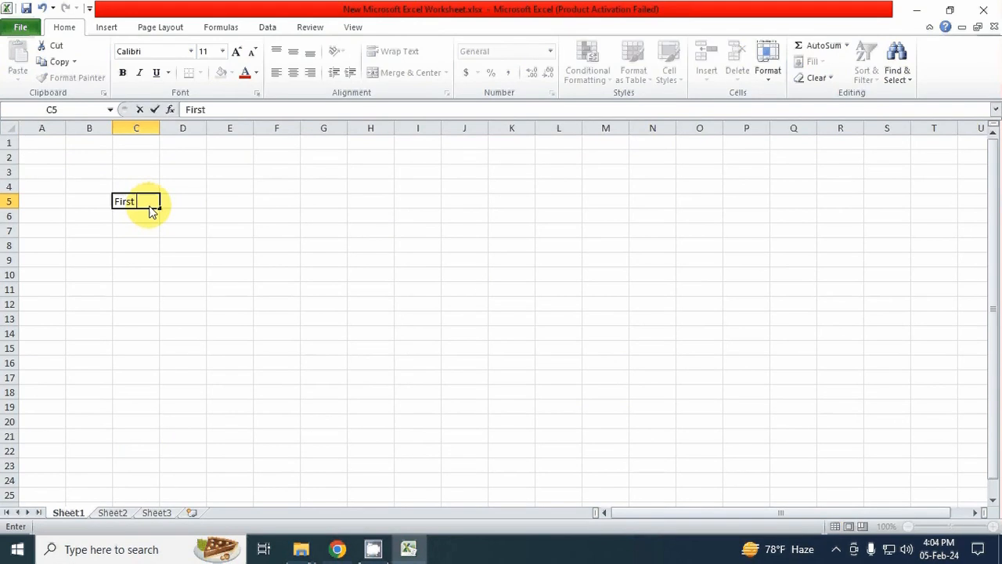
text( Name)
key(Tab)
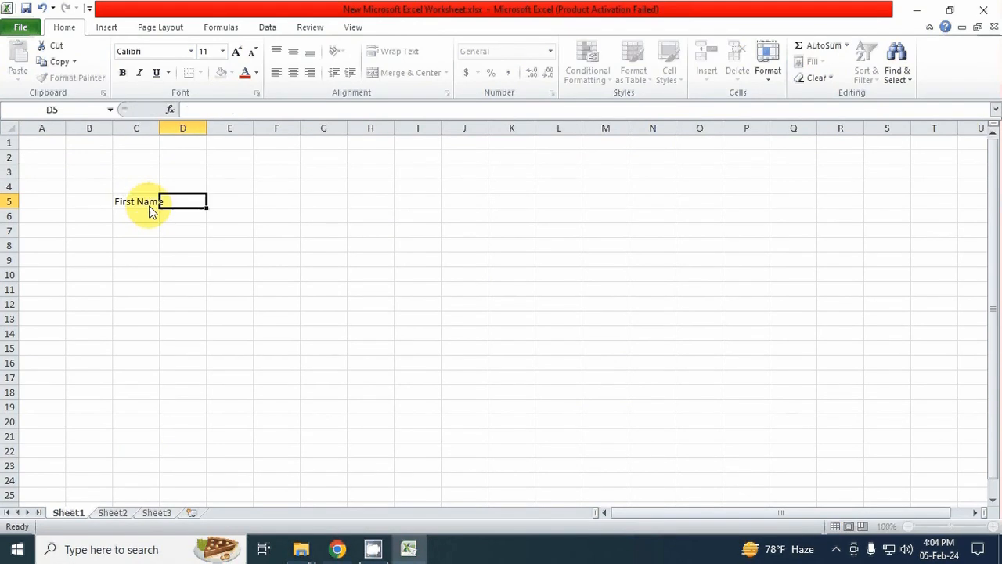
Step: Enter the headers "Middle name" in D5 and "Last Name" in E5
text(Last)
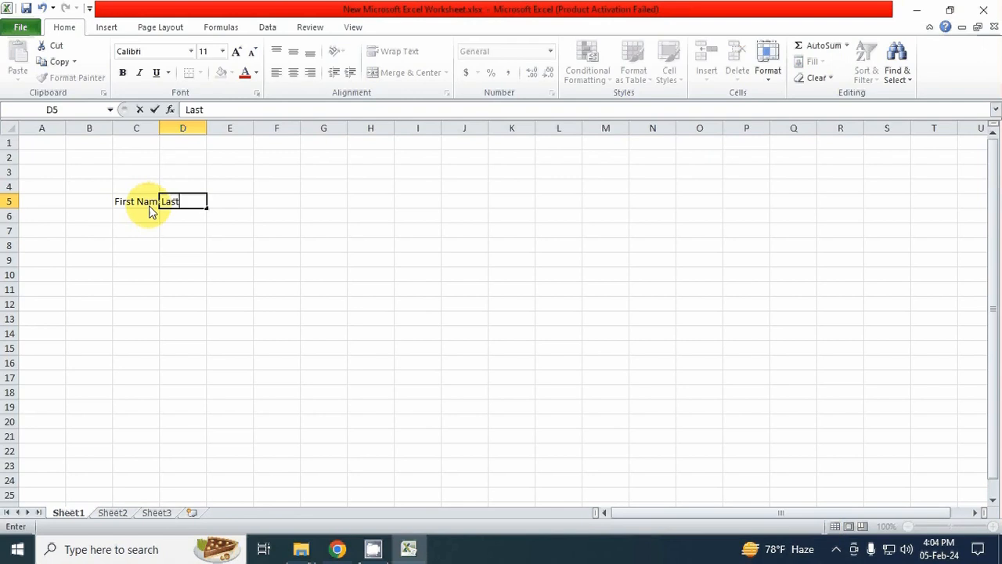
key(BackSpace)
key(BackSpace)
key(BackSpace)
key(BackSpace)
text(Middle name)
key(Tab)
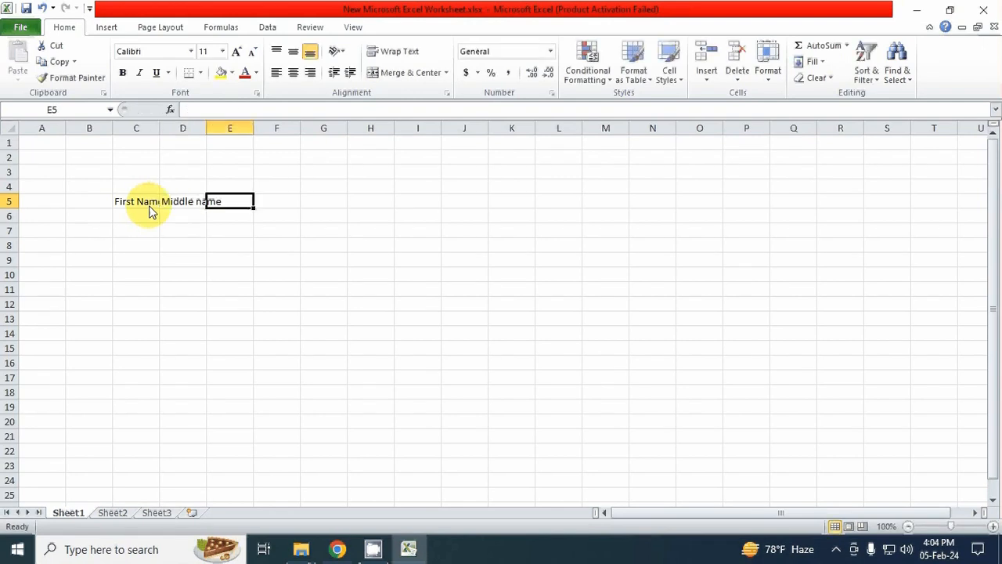
text(Last )
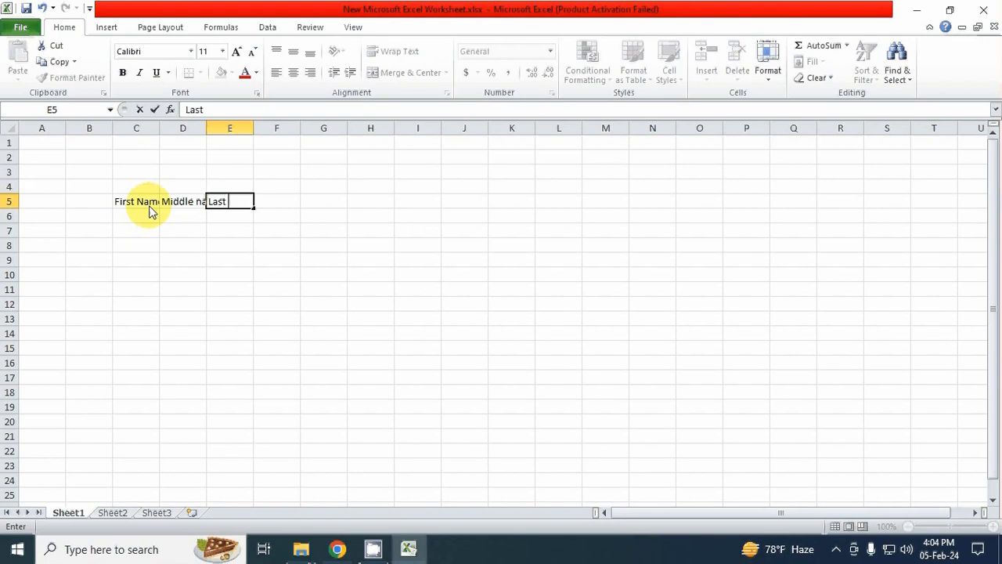
text(Name)
key(Return)
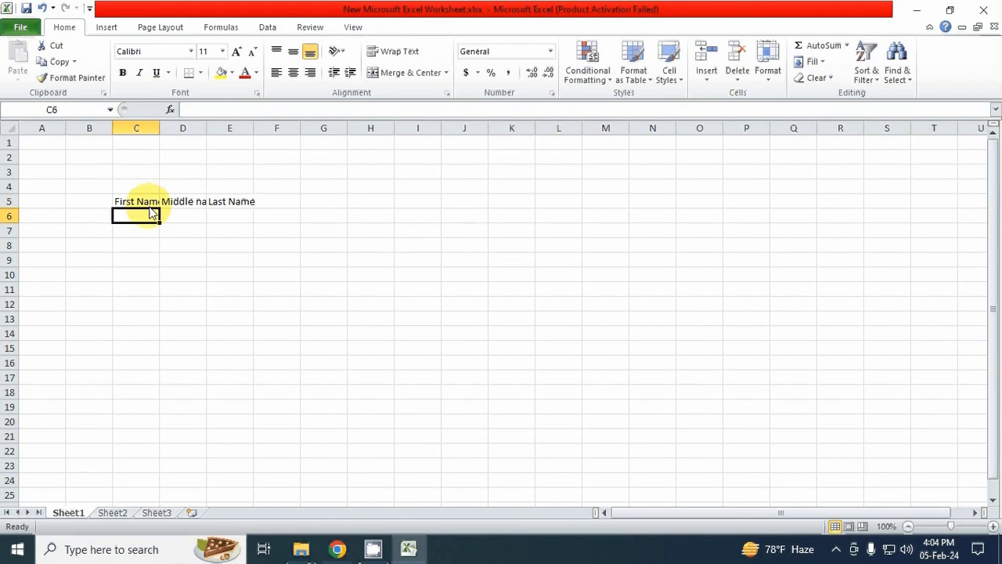
Step: Widen columns C through G so the header texts fit, and narrow columns A and B
drag(139, 131, 327, 135)
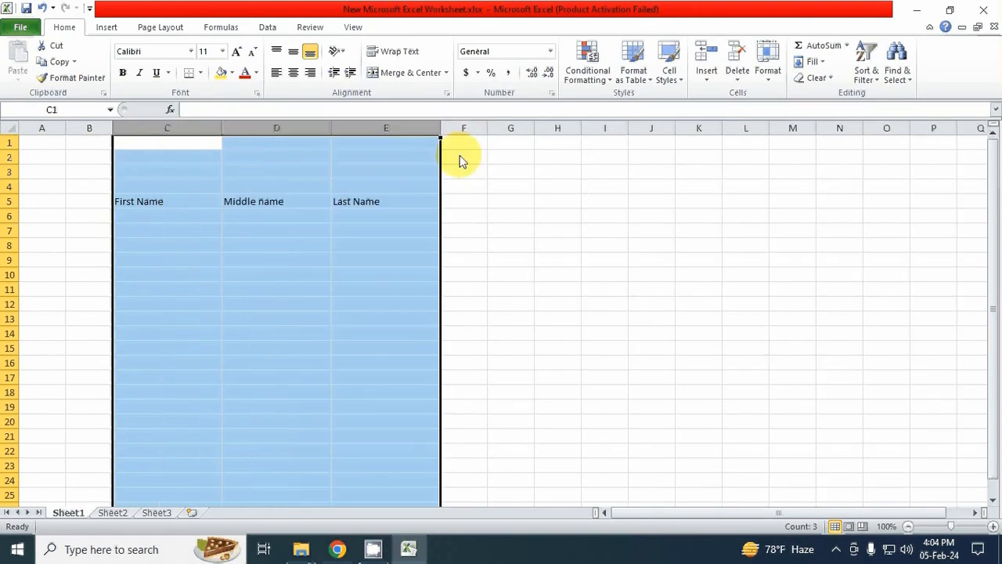
drag(441, 131, 516, 134)
click(378, 231)
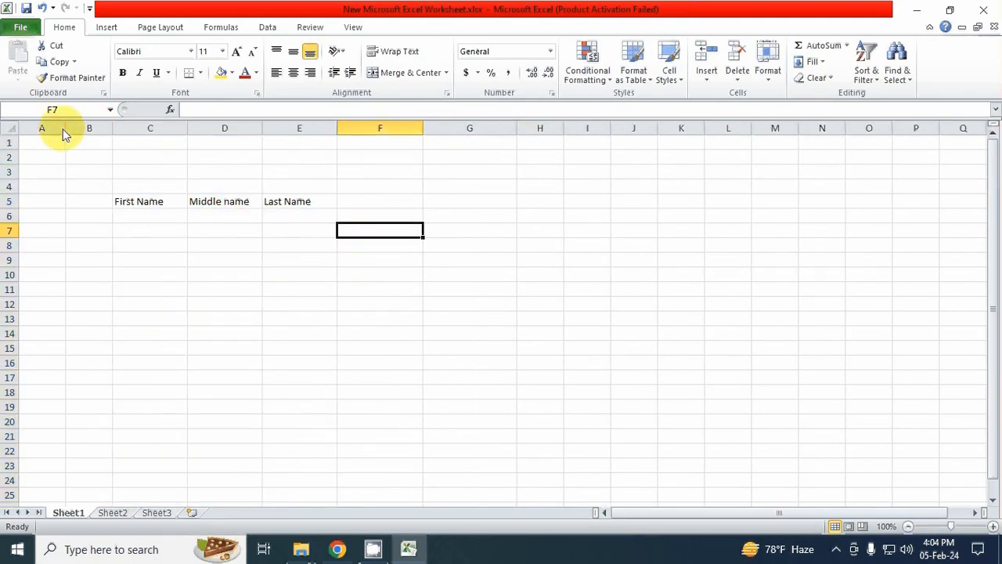
mouse_move(65, 129)
mouse_down()
mouse_move(46, 135)
mouse_move(96, 130)
mouse_move(80, 131)
mouse_up()
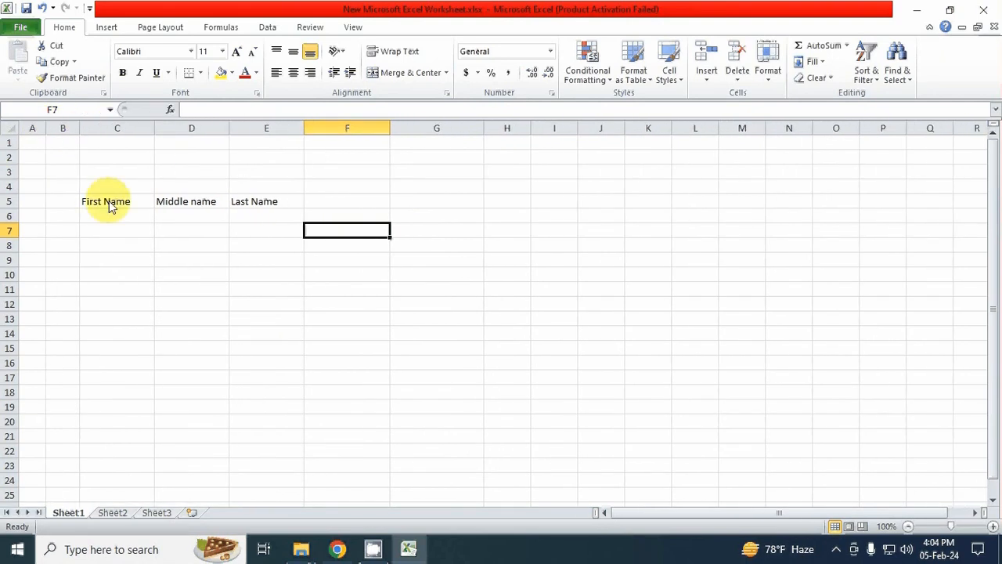
Step: Fill the row below the headers with "Bangladesh" in C6, "National" in D6 and "Musium" in E6
click(106, 218)
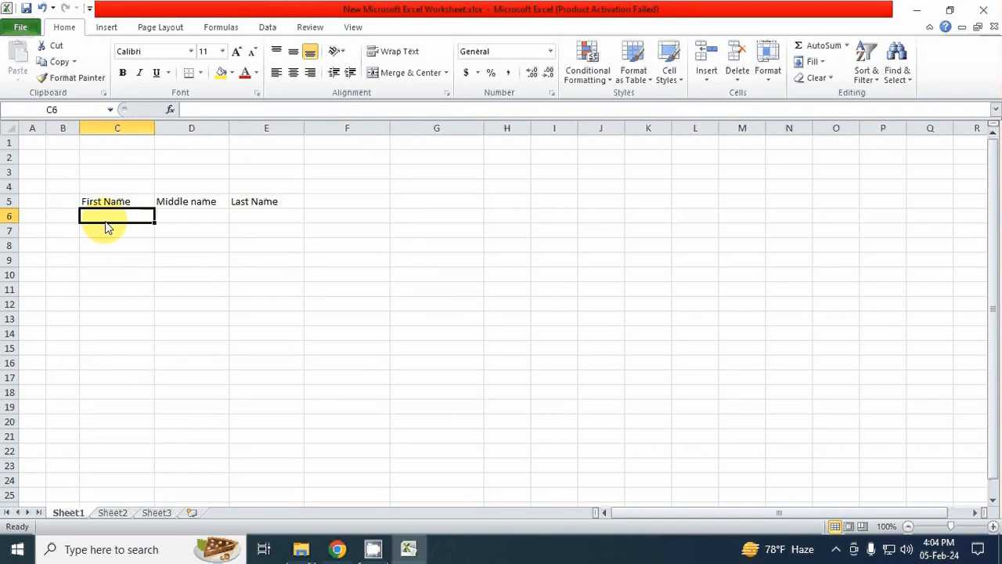
text(Banglade)
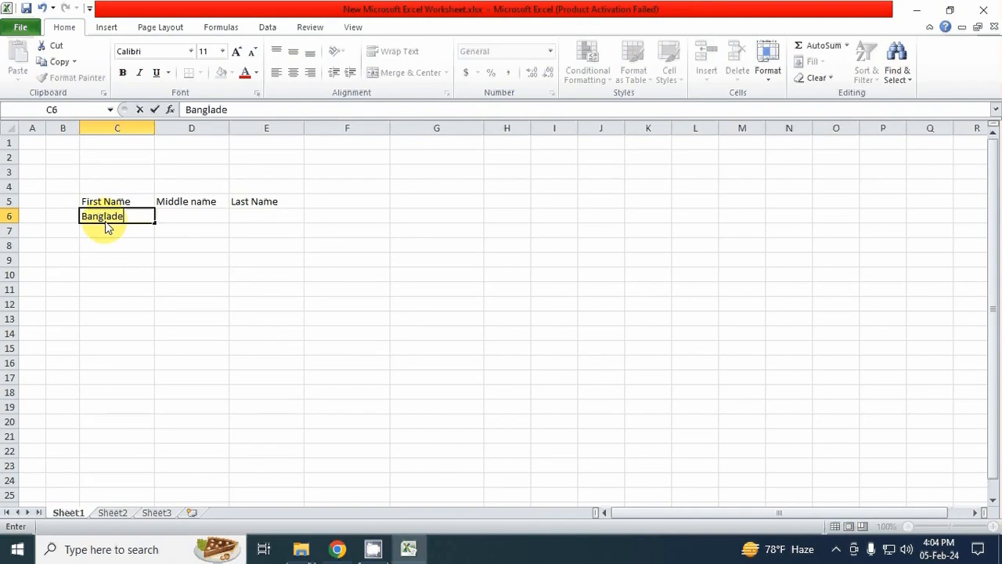
text(sh)
key(Tab)
text(Na)
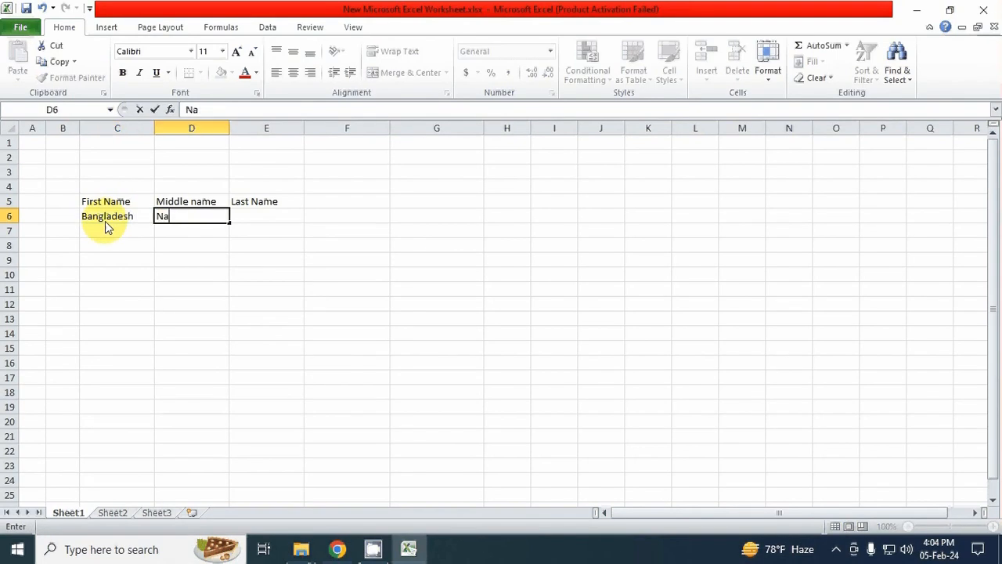
text(tional)
key(Tab)
text(Musium)
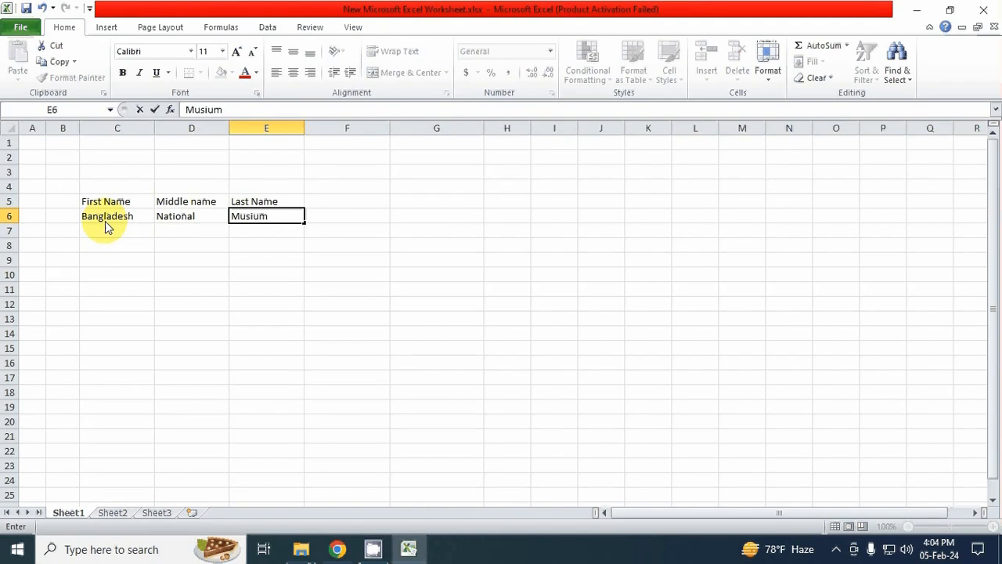
key(BackSpace)
text(m)
key(Return)
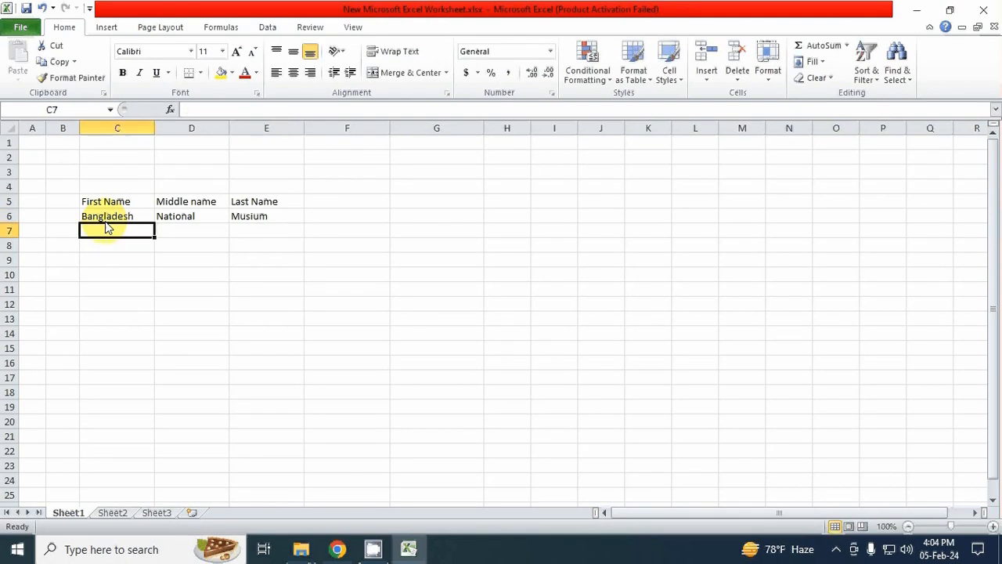
Step: Make the three header cells C5:E5 bold
key(Right)
key(Right)
key(Up)
key(Up)
key(shift+Left)
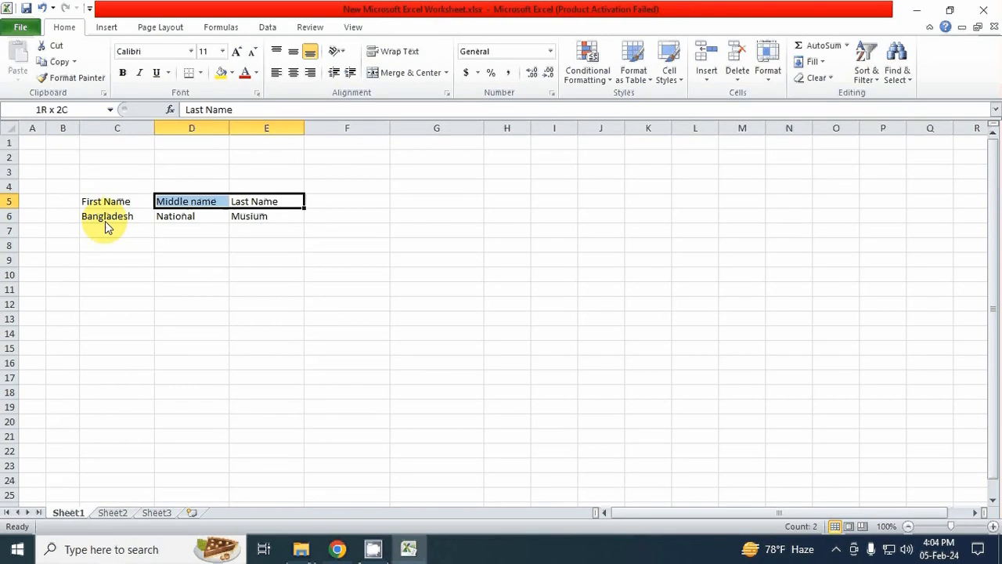
key(shift+Left)
key(Right)
key(Left)
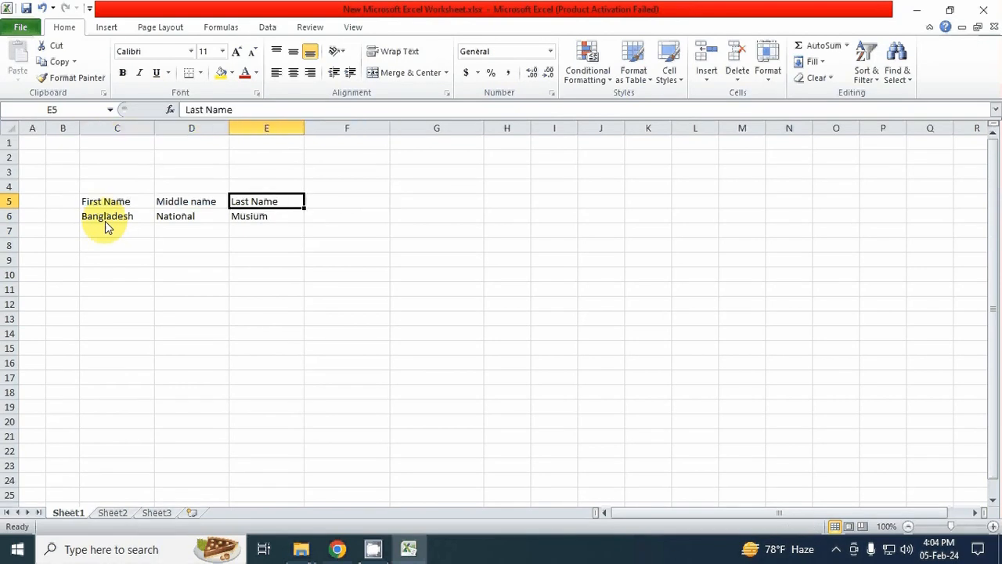
key(shift+Left)
key(shift+Left)
key(ctrl+b)
Step: Select cell F6 and widen column F to make room for the combined name
key(Right)
key(Down)
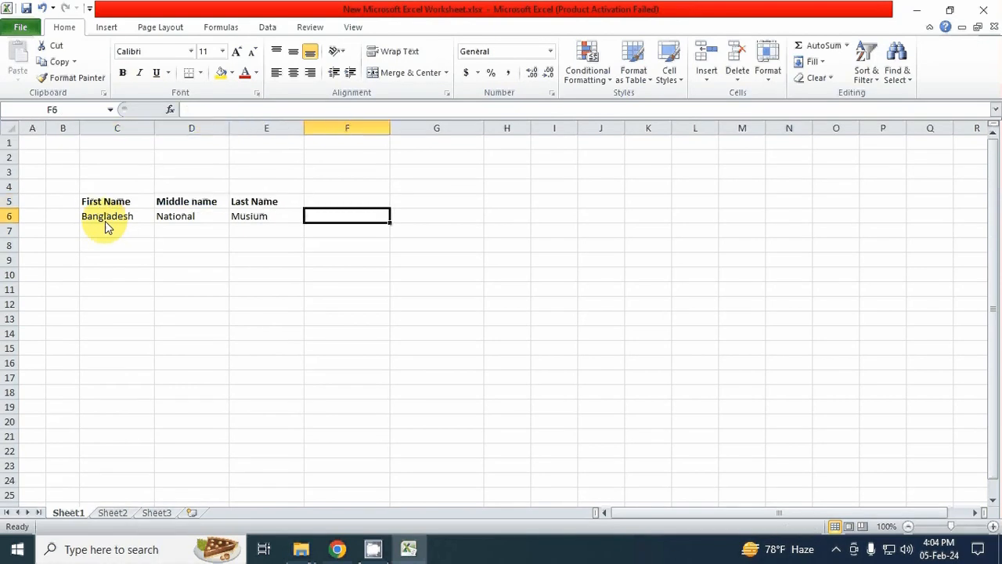
drag(390, 128, 453, 129)
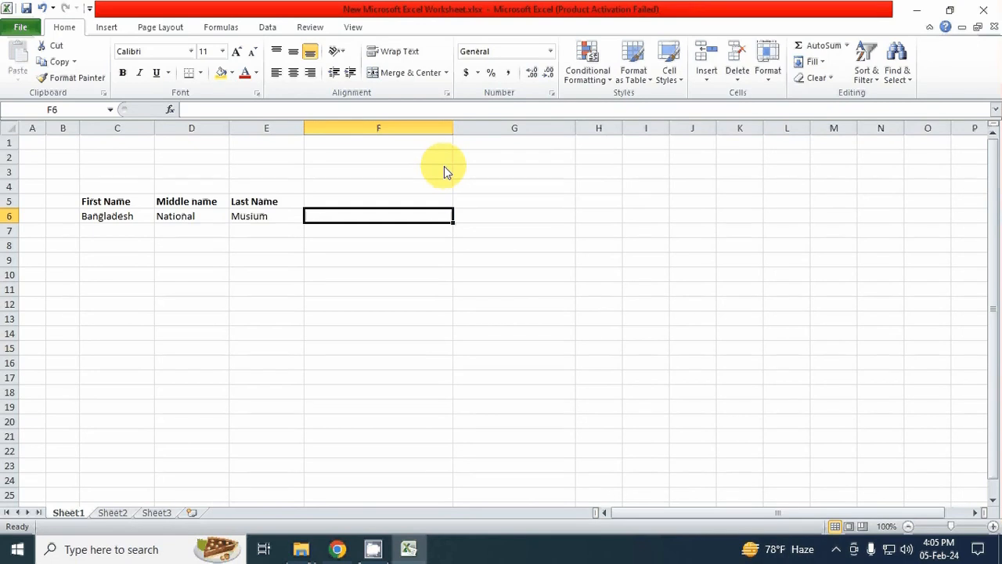
Step: Enter the formula =CONCATENATE(C6,D6,E6) in F6 to join the three name parts
text(=)
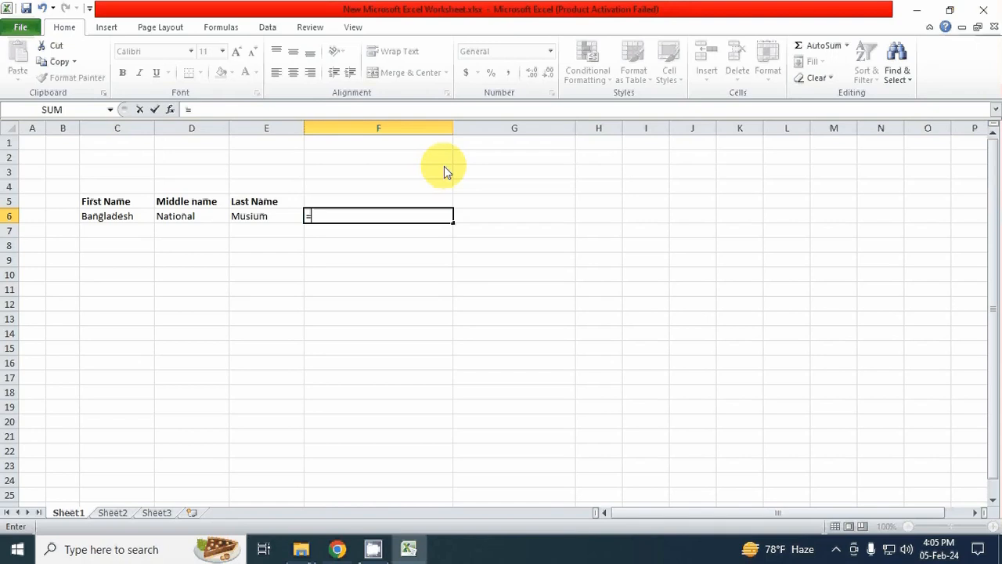
text(Con)
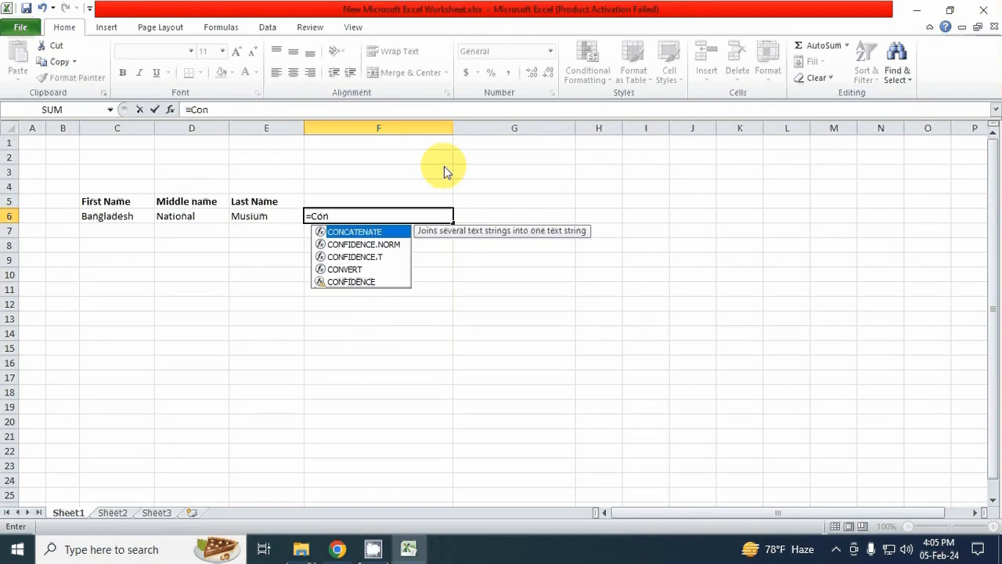
key(Tab)
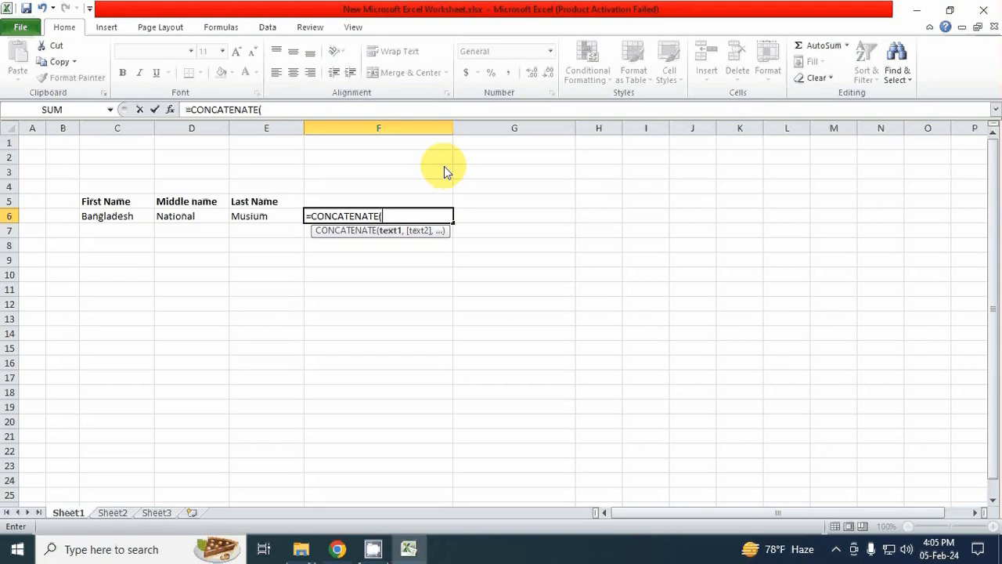
click(123, 222)
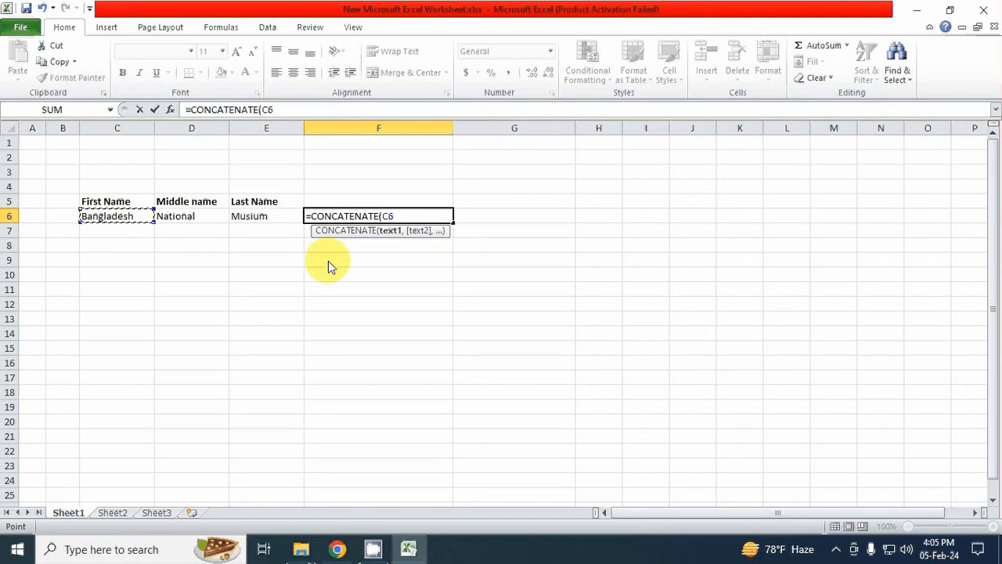
text(,)
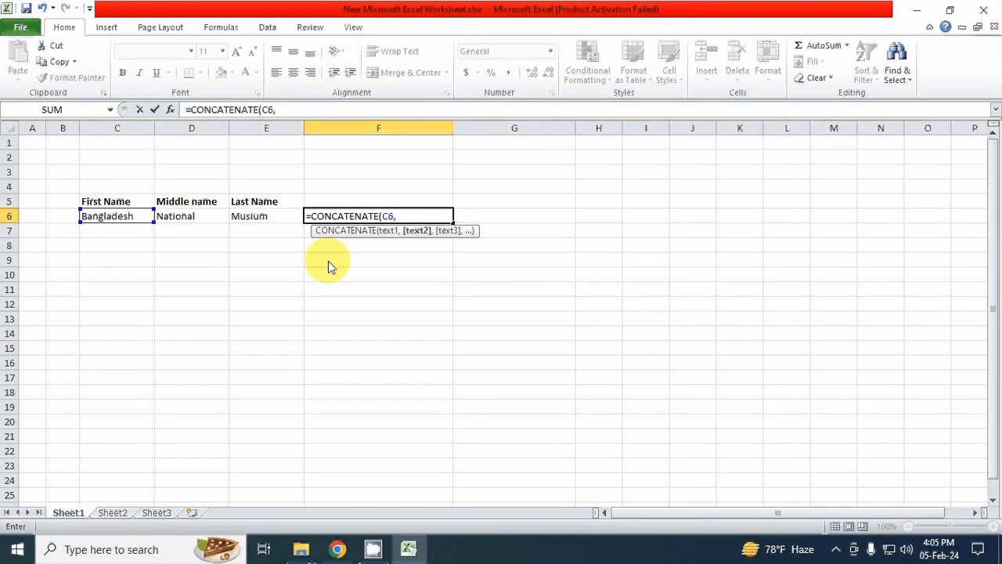
click(206, 223)
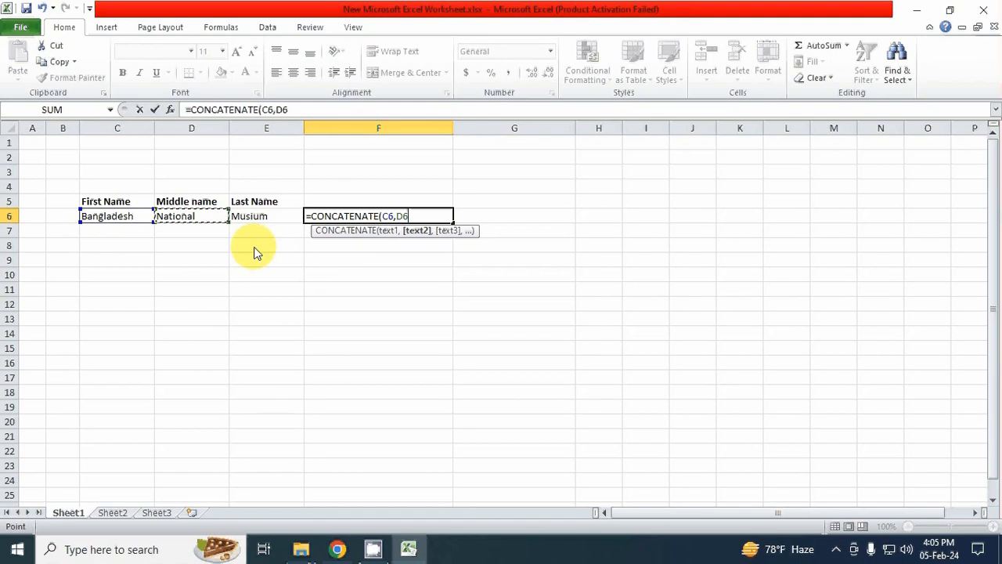
text(,)
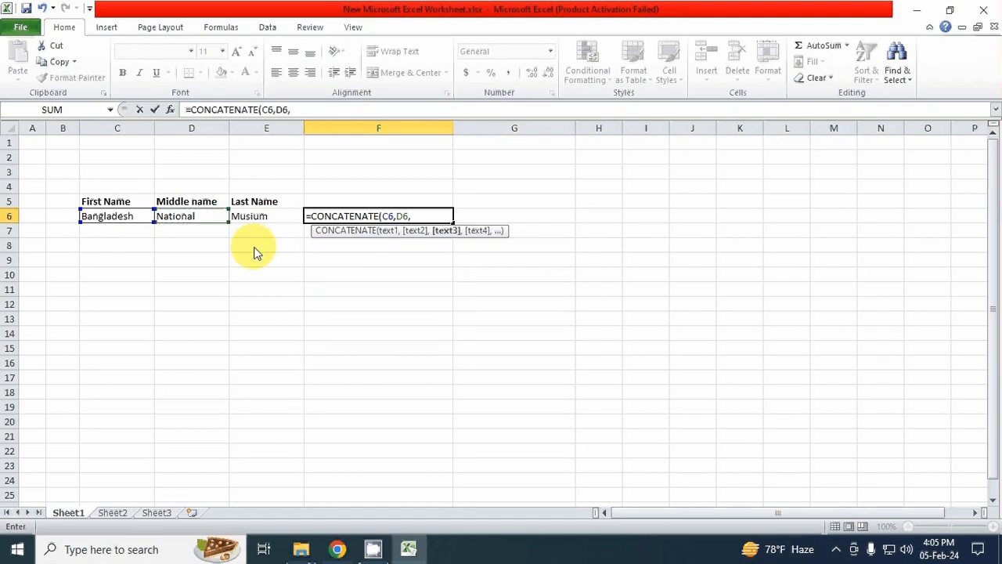
click(259, 224)
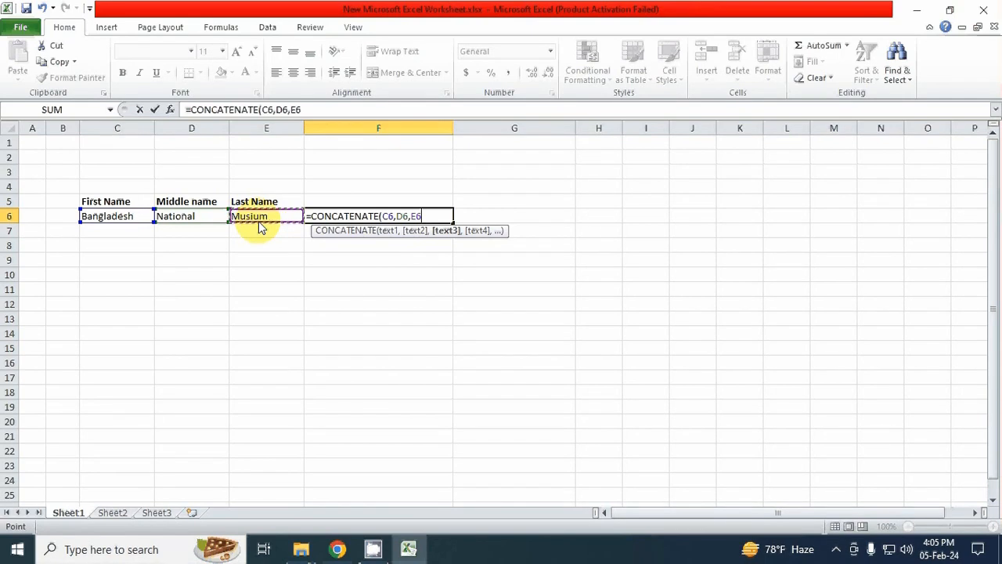
text())
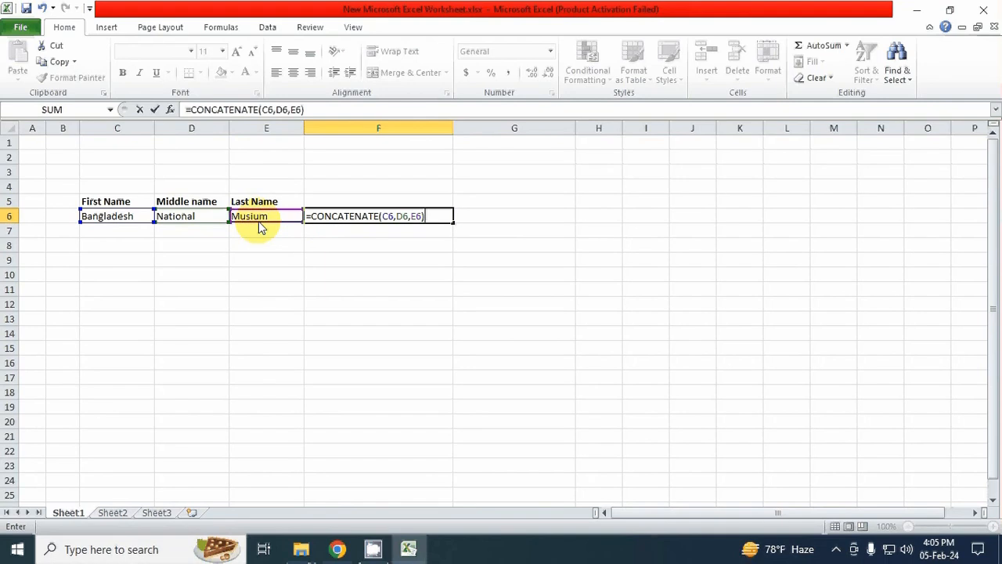
key(Return)
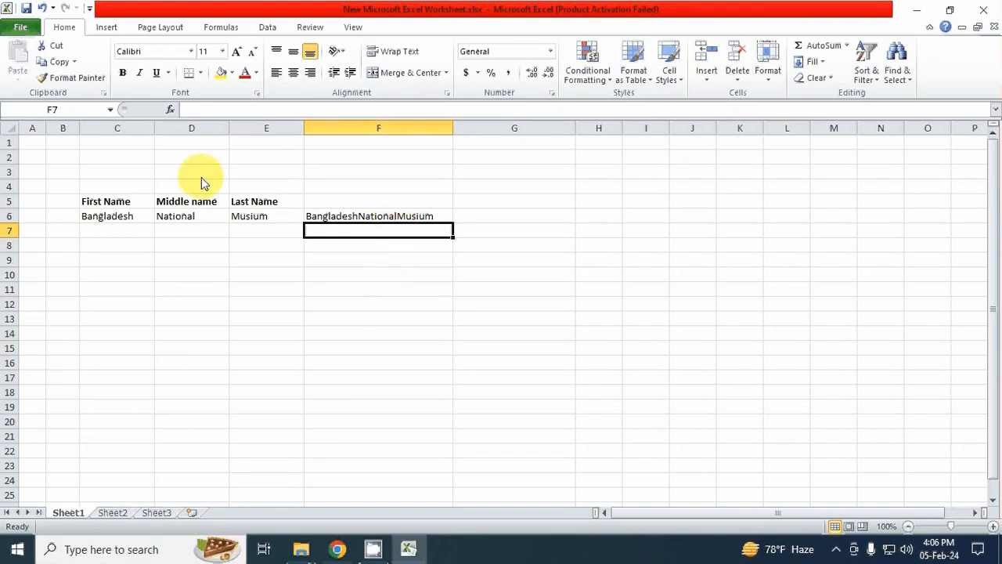
Step: Add a trailing space after "Bangladesh" in C6 and after "National" in D6
double_click(139, 219)
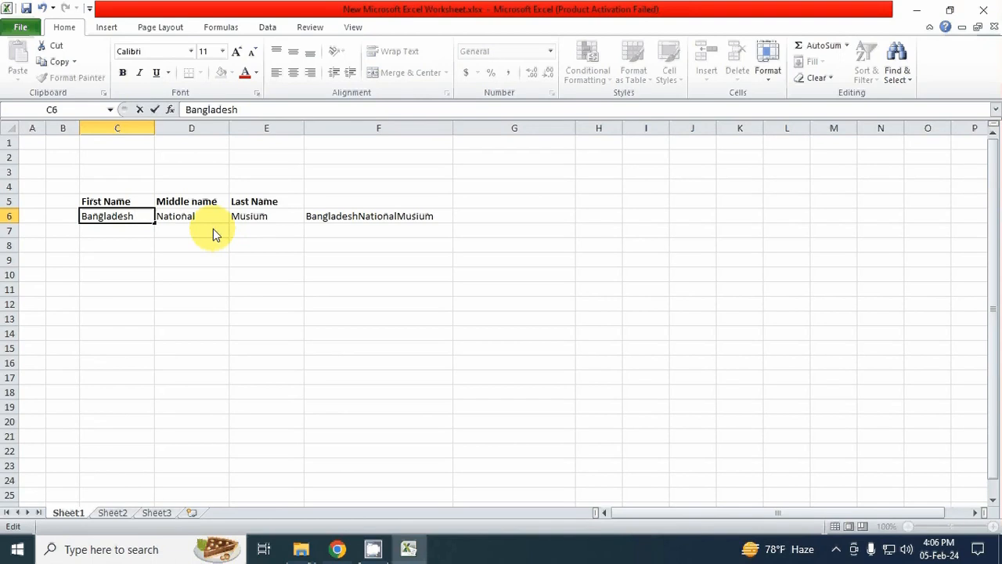
key(Return)
double_click(220, 218)
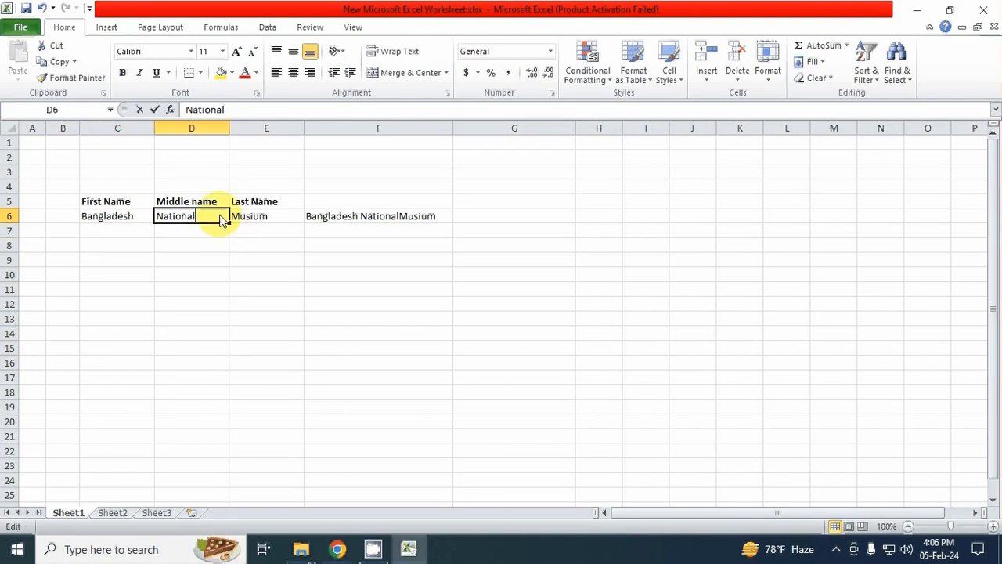
key(Return)
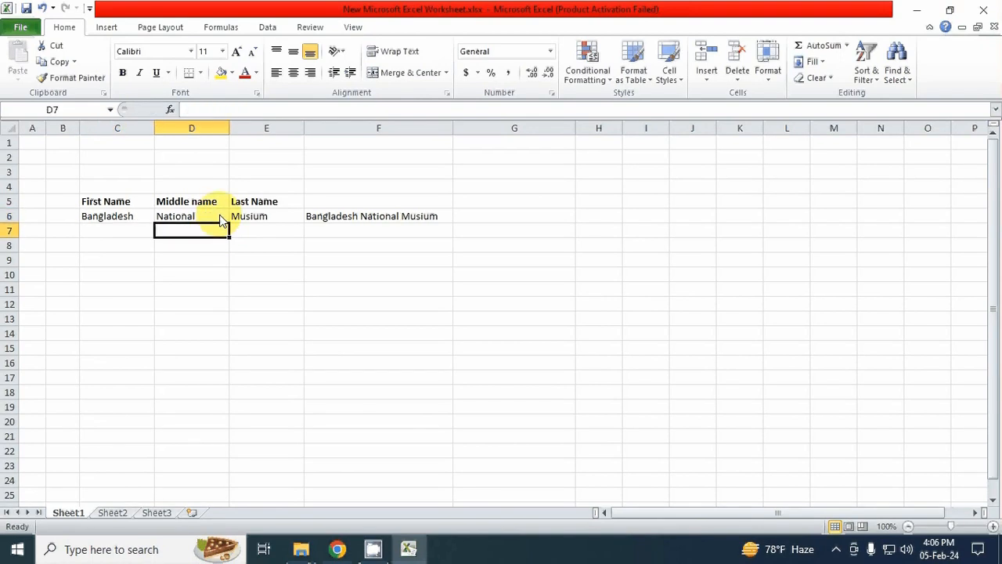
Step: Widen column G slightly and enter the formula =C6 & D6 & E6 in G6 to join the three name parts
drag(575, 127, 590, 128)
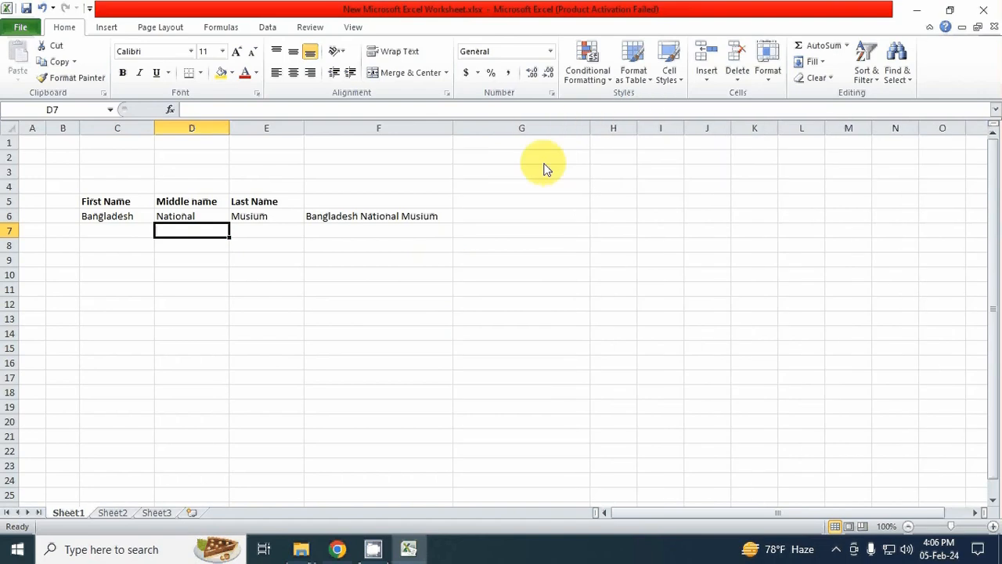
click(534, 218)
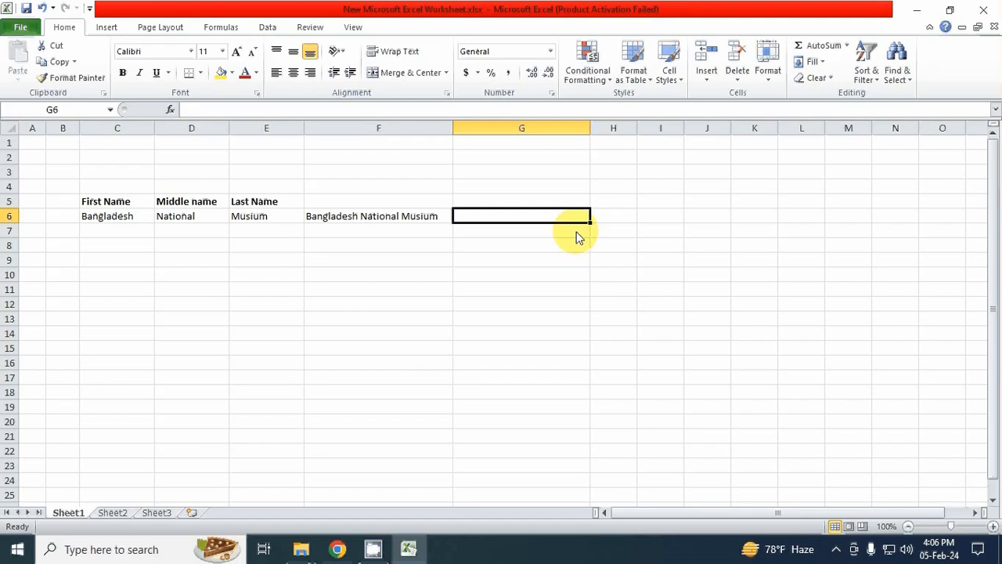
text(=)
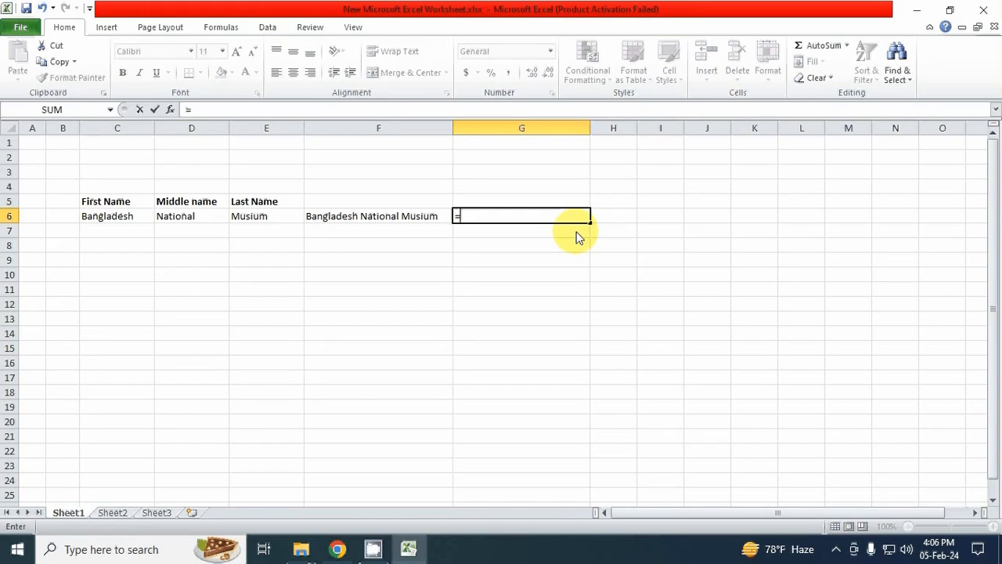
click(131, 219)
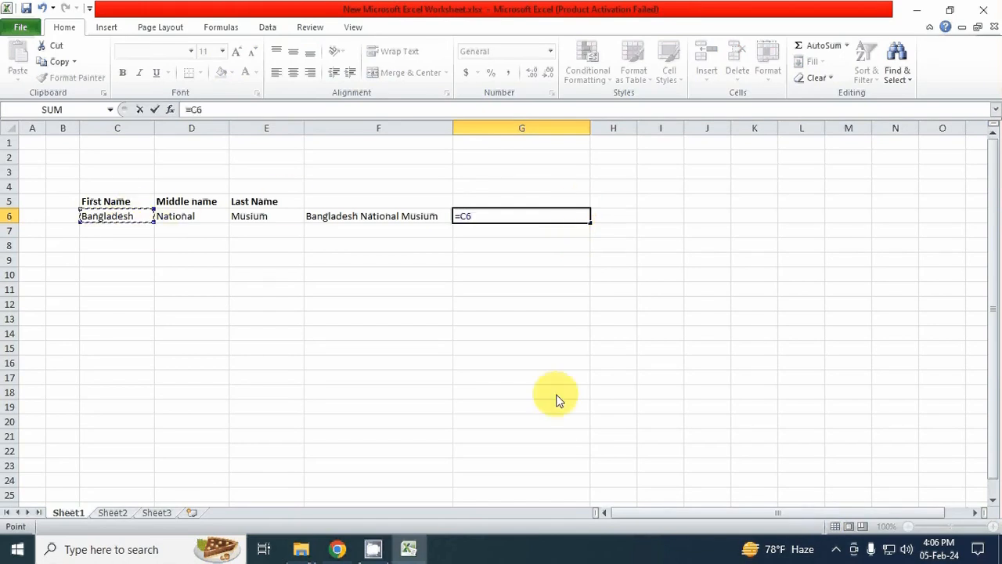
text(&)
click(200, 223)
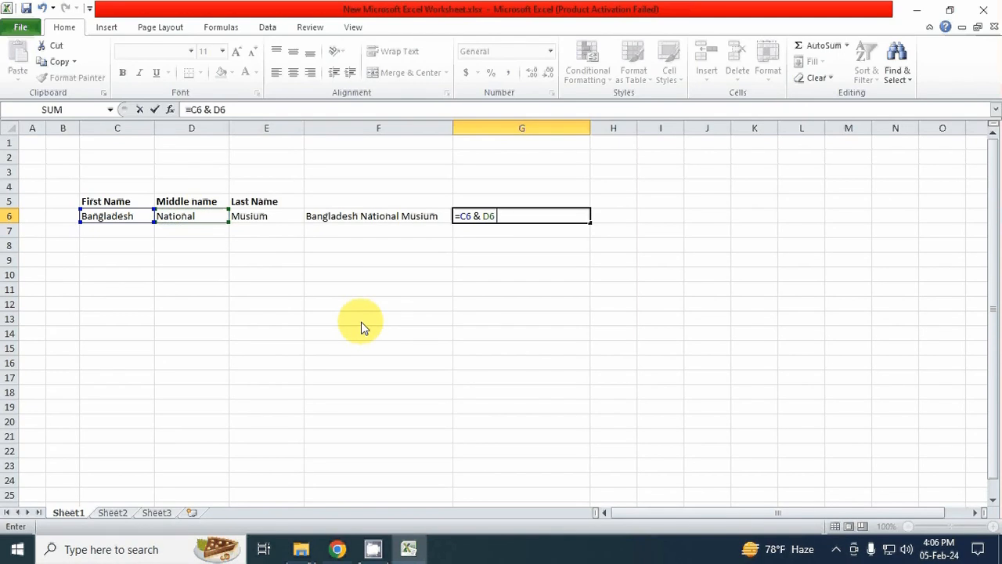
text(&)
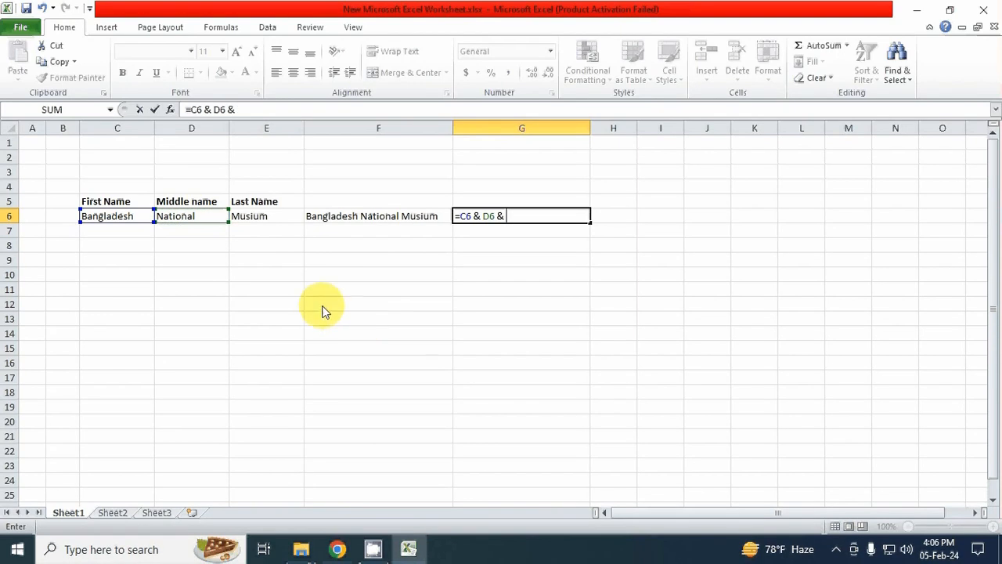
click(267, 221)
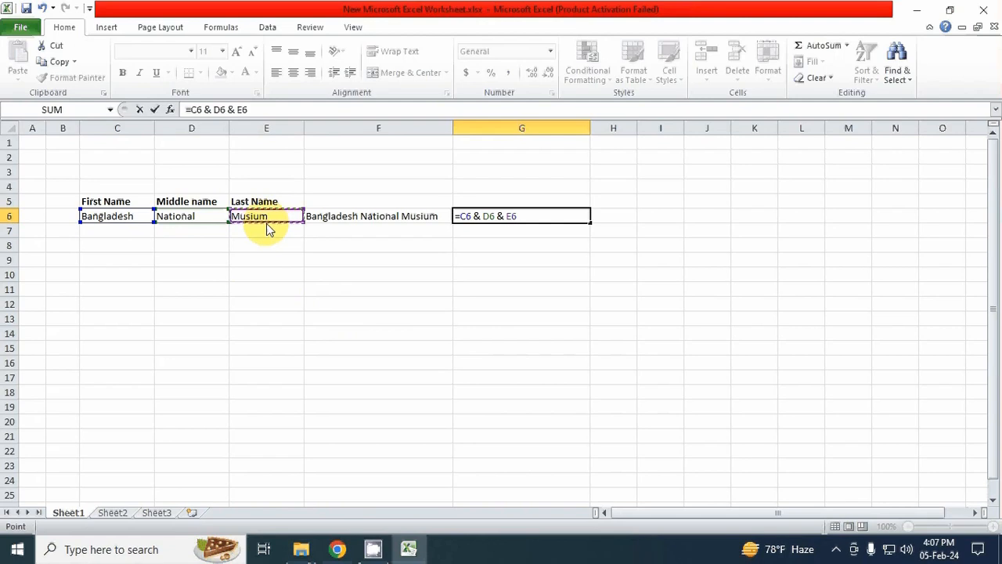
key(Return)
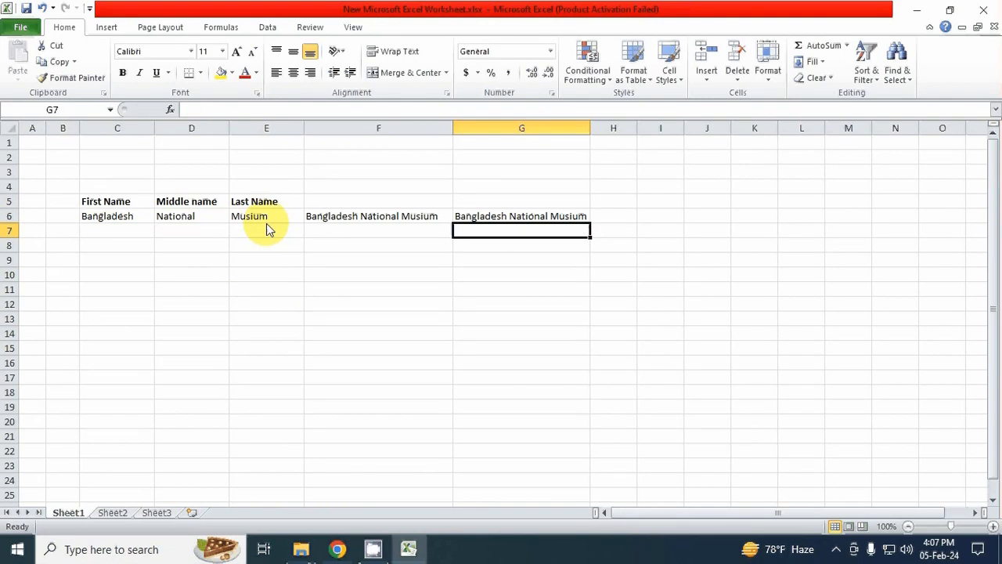
Step: Remove the spaces around the ampersands in the G6 formula so it reads =C6&D6&E6
key(Up)
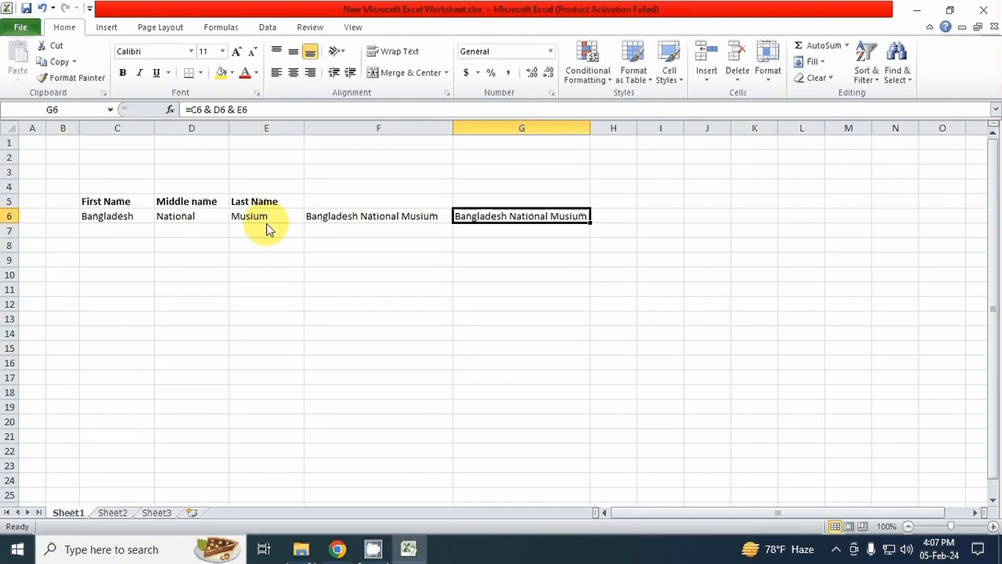
key(F2)
key(Left)
key(Left)
key(Left)
key(Left)
key(Left)
key(Left)
key(Left)
key(Left)
key(Left)
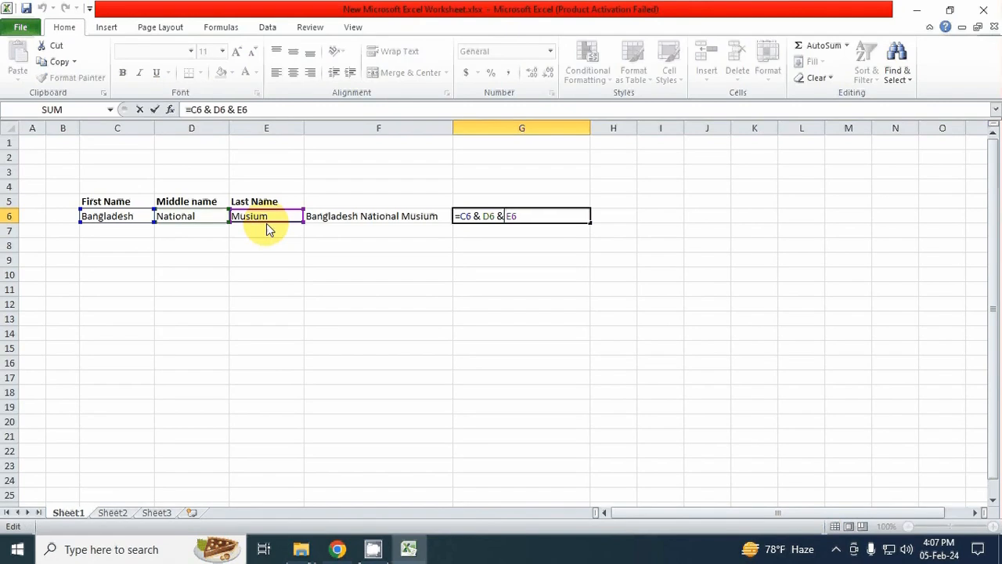
key(BackSpace)
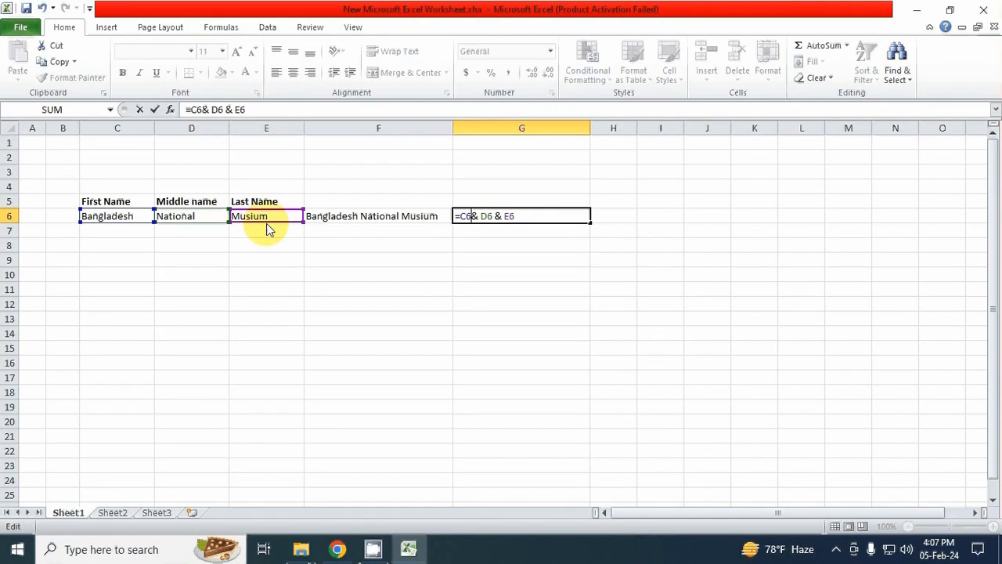
key(Right)
key(Delete)
key(Right)
key(Right)
key(Right)
key(Delete)
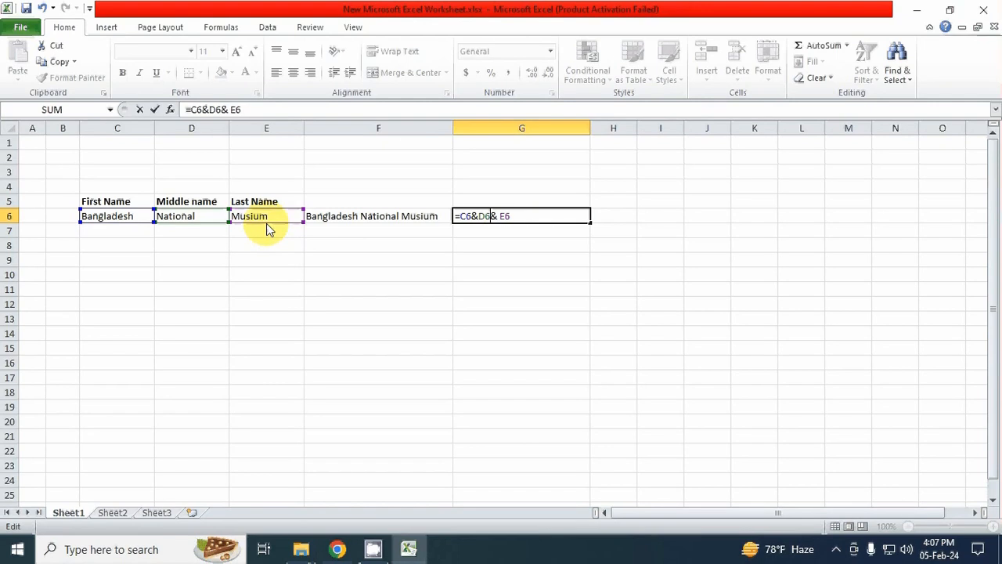
key(Right)
key(Delete)
key(Return)
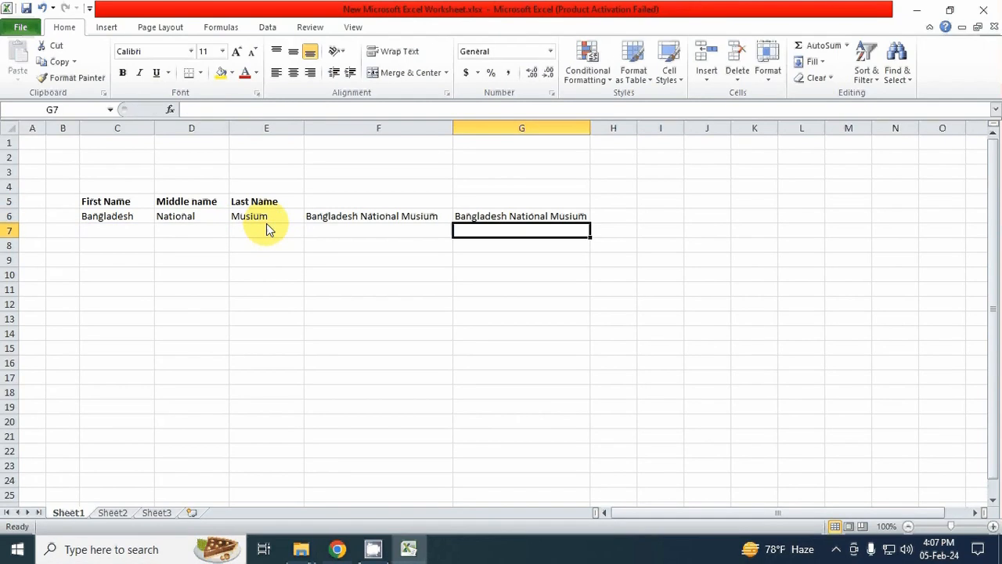
key(Up)
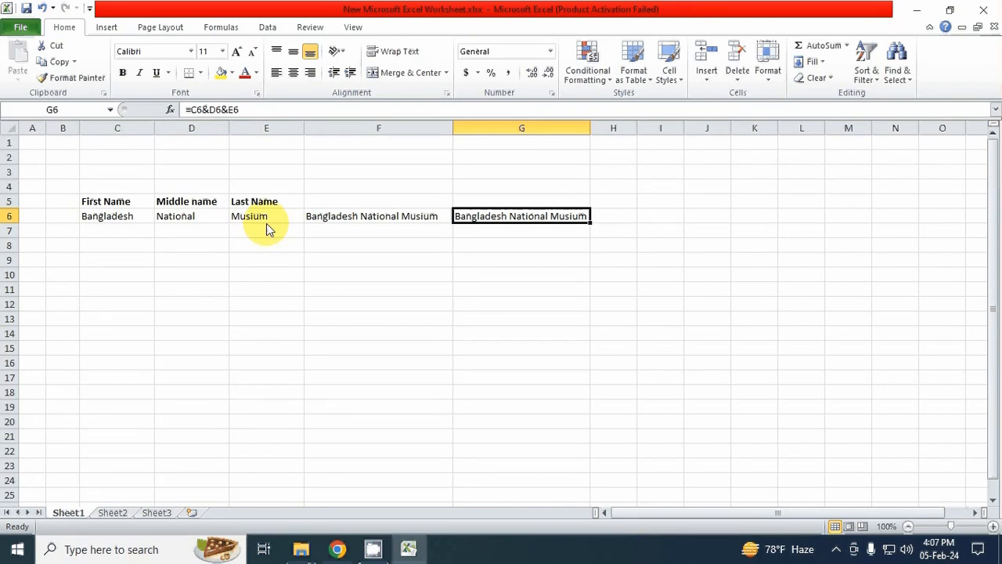
key(Down)
key(Left)
key(Left)
key(Down)
key(Left)
key(Left)
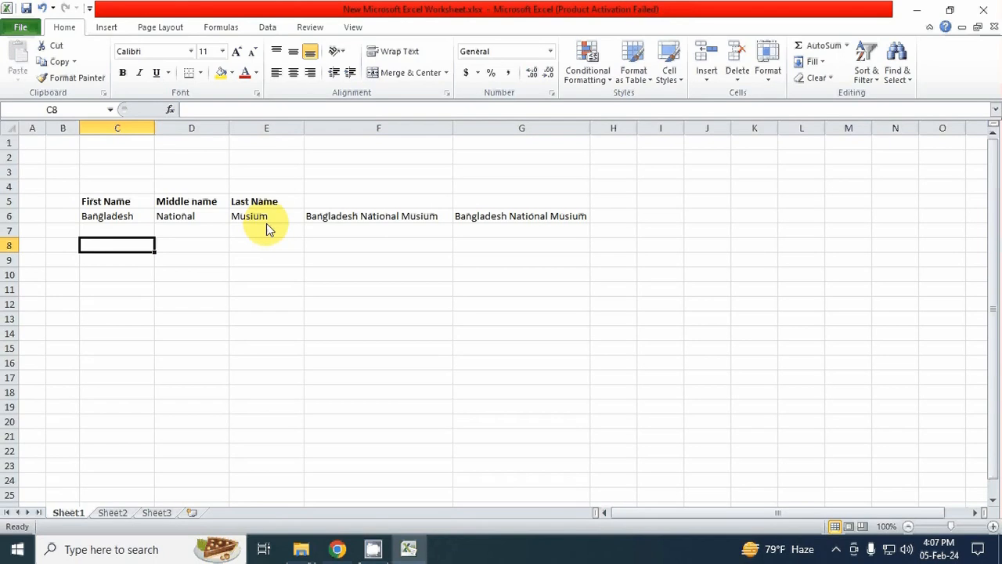
click(185, 252)
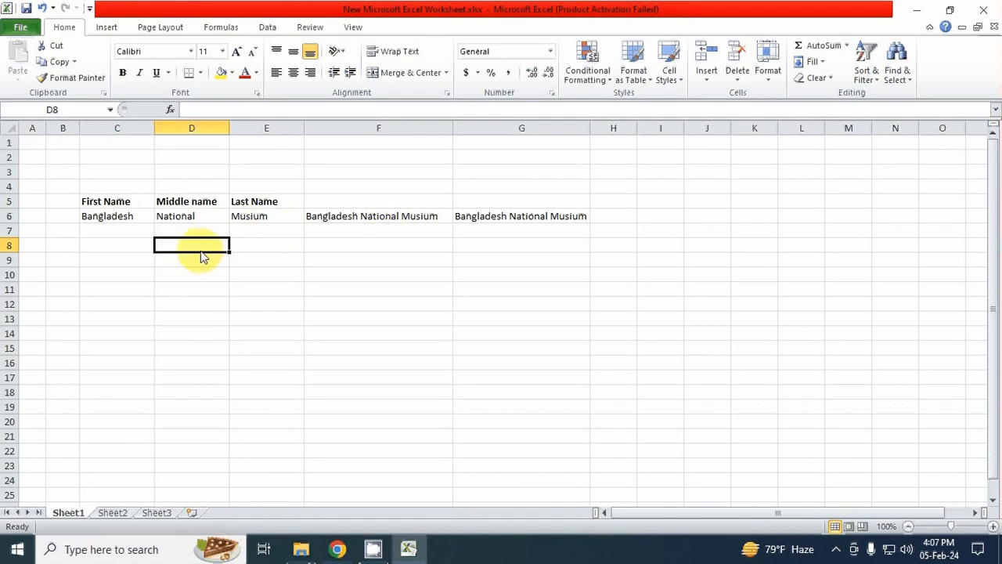
click(263, 247)
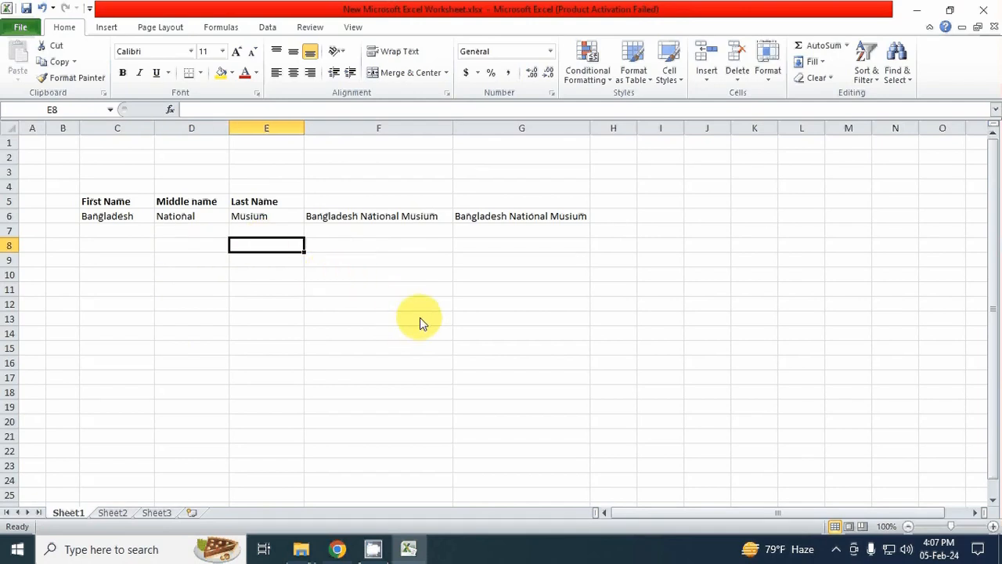
Step: Minimize the workbook window to show the desktop
click(916, 10)
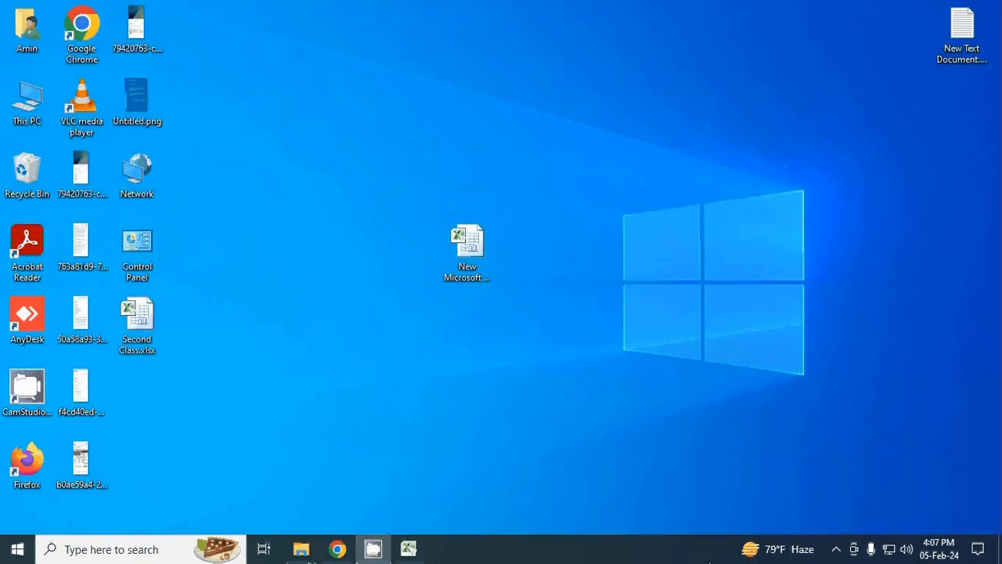